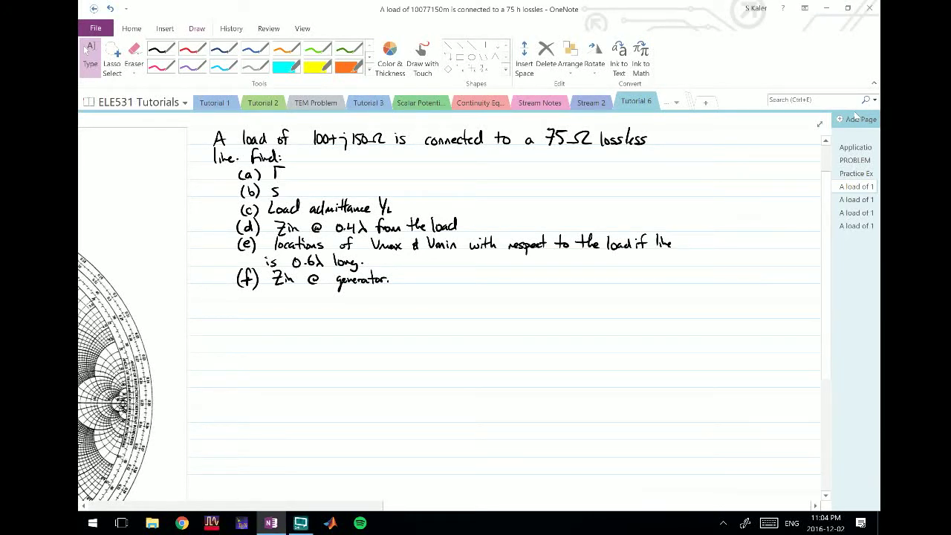
Write the heading "SOLUTION:" in red ink below the problem list and underline it with a wavy line.
left_click(161, 49)
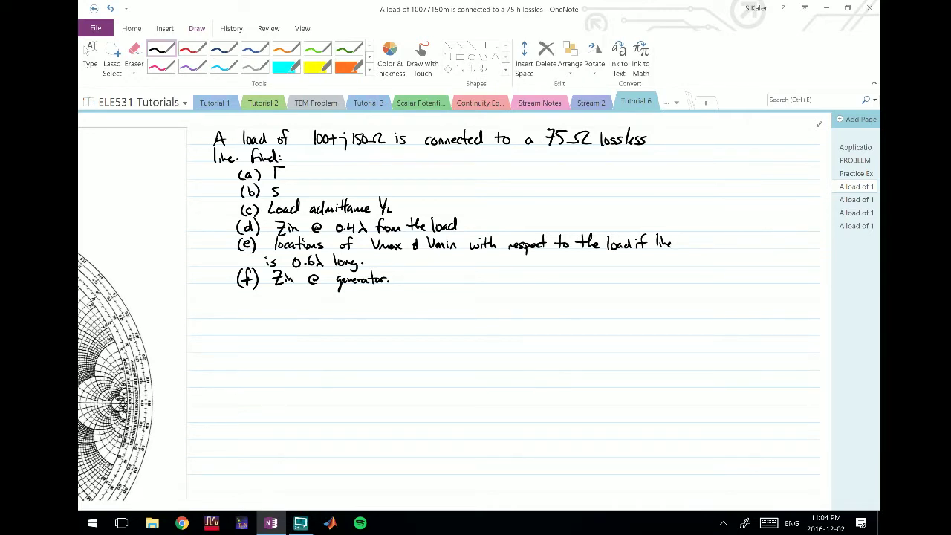
scroll(609, 355, "down", 1)
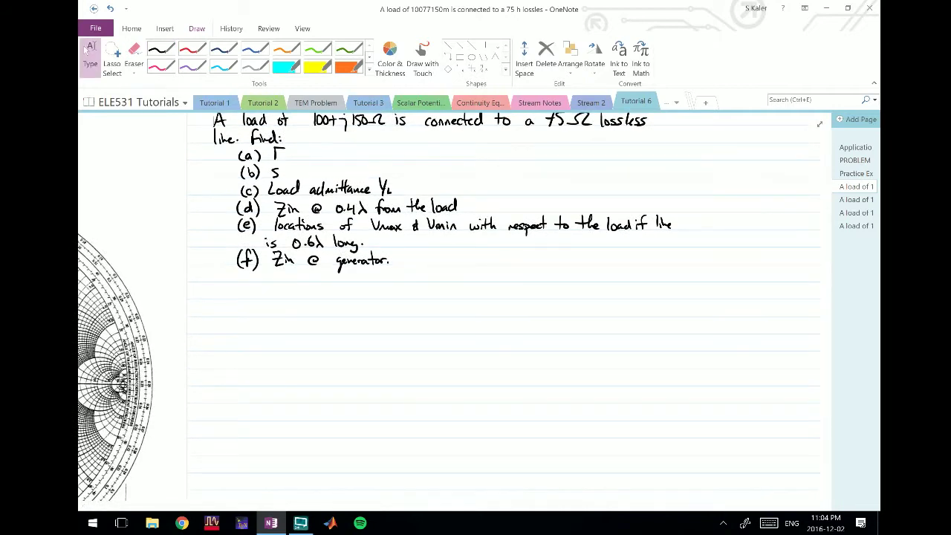
left_click(191, 49)
left_click(250, 307)
mouse_move(247, 301)
left_mouse_down()
mouse_move(238, 317)
mouse_move(257, 307)
mouse_move(286, 316)
left_mouse_up()
mouse_move(291, 307)
left_mouse_down()
mouse_move(292, 316)
mouse_move(316, 307)
left_mouse_up()
left_click_drag(230, 321, 325, 319)
left_click(323, 309)
left_click(323, 313)
Write the normalized load impedance in black beside the heading: Z̄L = ZL/Z0 = (100+j150)/75 = 1.33+j2.
left_click(158, 49)
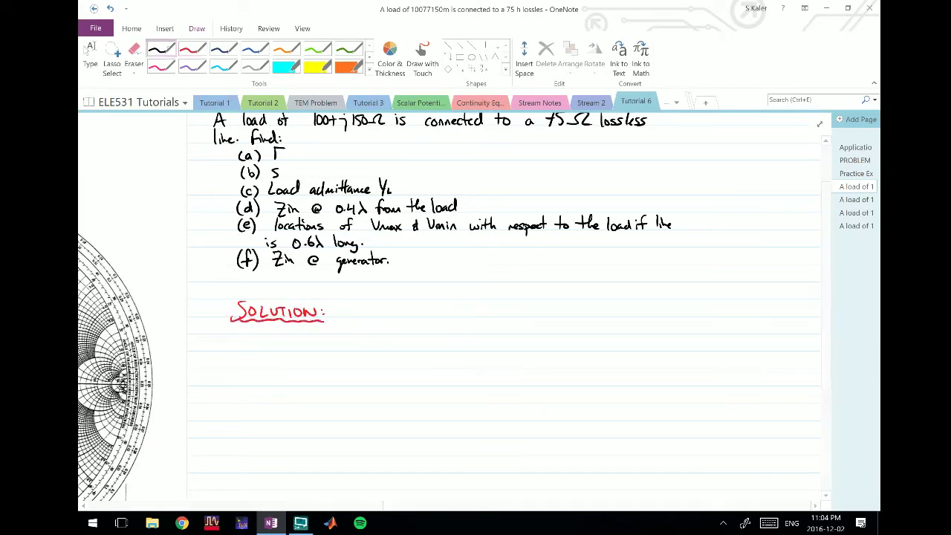
mouse_move(358, 303)
left_mouse_down()
mouse_move(368, 317)
mouse_move(373, 296)
mouse_move(387, 309)
left_mouse_up()
mouse_move(378, 313)
left_mouse_down()
mouse_move(437, 305)
mouse_move(428, 314)
left_mouse_up()
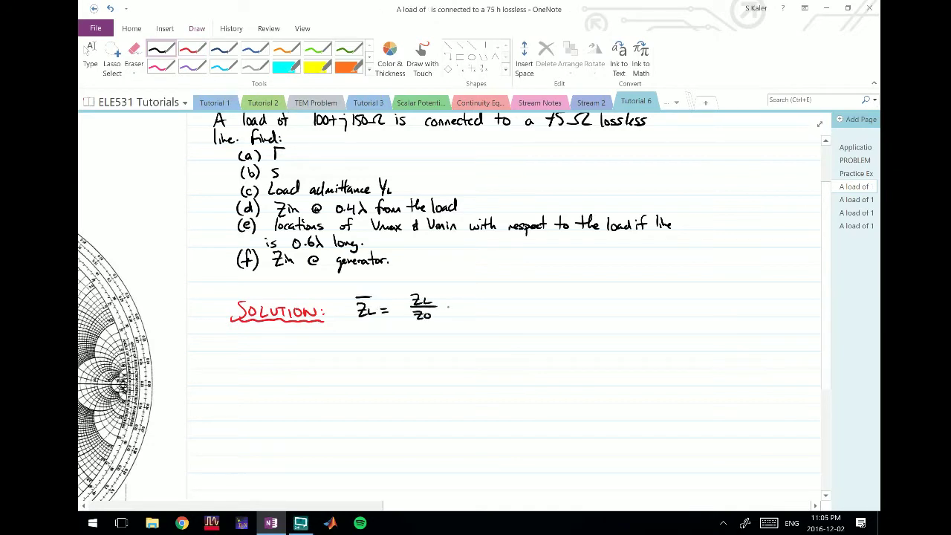
left_click_drag(480, 296, 479, 298)
left_click_drag(488, 296, 504, 300)
mouse_move(509, 296)
left_mouse_down()
mouse_move(506, 305)
mouse_move(519, 301)
left_mouse_up()
left_click_drag(527, 295, 528, 297)
mouse_move(470, 307)
left_mouse_down()
mouse_move(532, 305)
mouse_move(494, 323)
mouse_move(501, 320)
left_mouse_up()
left_click_drag(503, 311, 557, 316)
left_click(563, 314)
mouse_move(568, 303)
left_mouse_down()
mouse_move(568, 315)
mouse_move(591, 314)
left_mouse_up()
mouse_move(587, 311)
left_mouse_down()
mouse_move(599, 321)
mouse_move(619, 315)
left_mouse_up()
Trace a red guide arc along the load's constant-resistance curve in the upper half of the Smith chart.
scroll(453, 308, "left", 3)
scroll(454, 308, "down", 1)
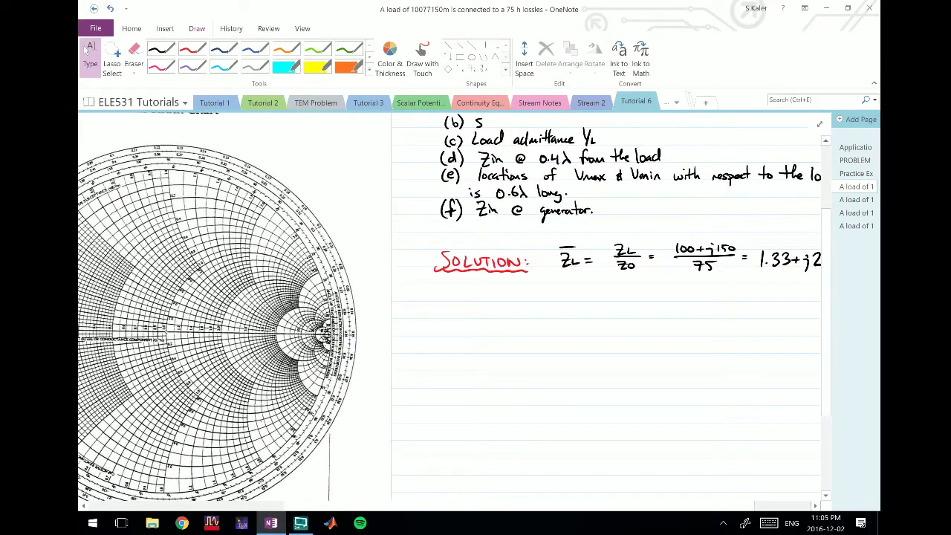
left_click(192, 49)
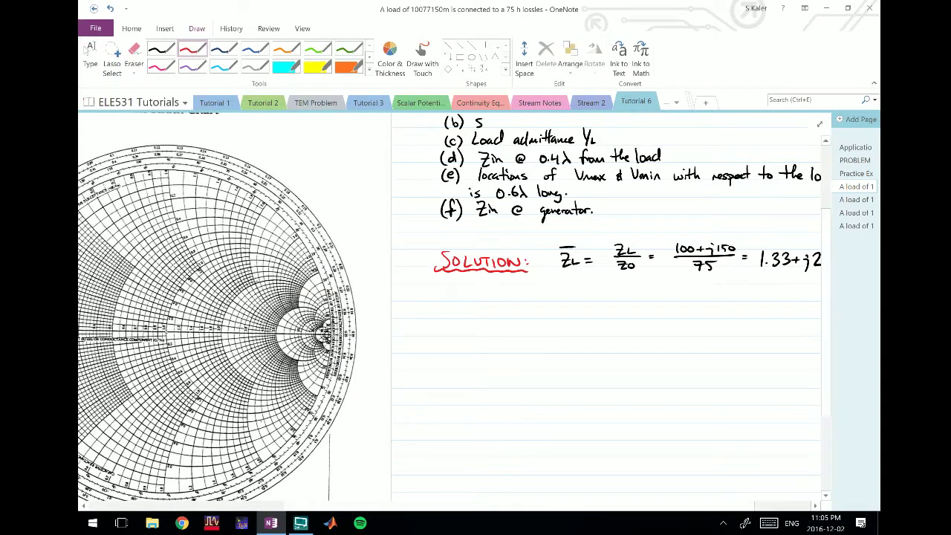
mouse_move(255, 282)
left_mouse_down()
mouse_move(250, 236)
mouse_move(264, 203)
left_mouse_up()
scroll(359, 499, "down", 1)
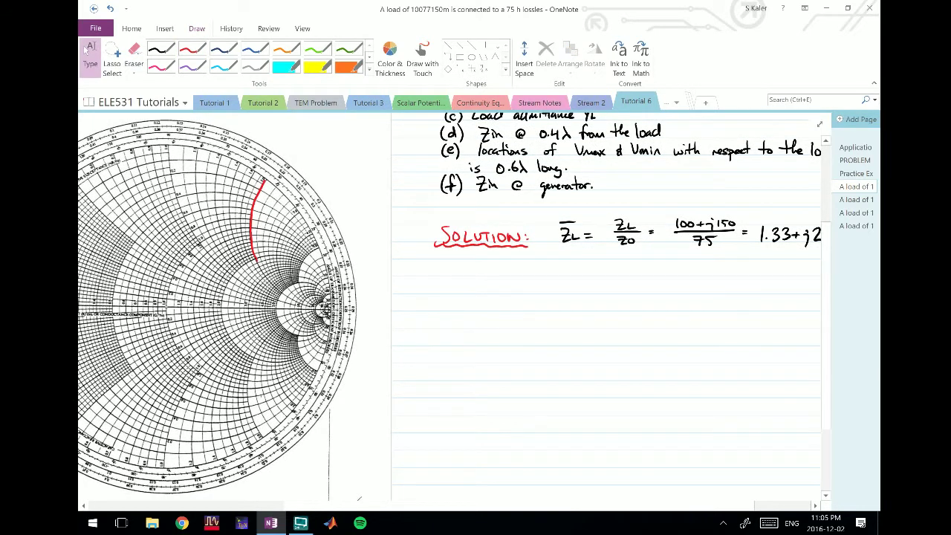
Mark the normalized load point 1.33+j2 with a red dot on the Smith chart and erase the red guide arc.
left_click(192, 49)
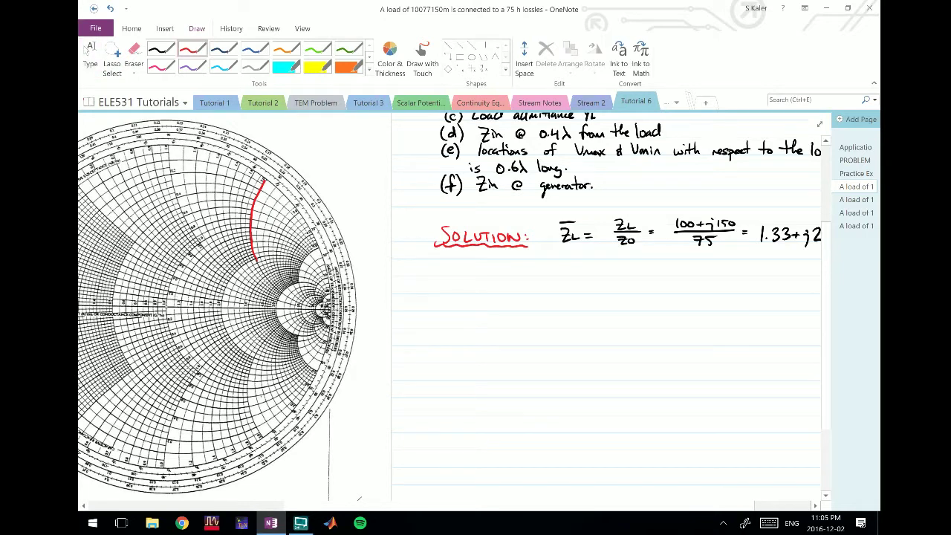
right_click(252, 241)
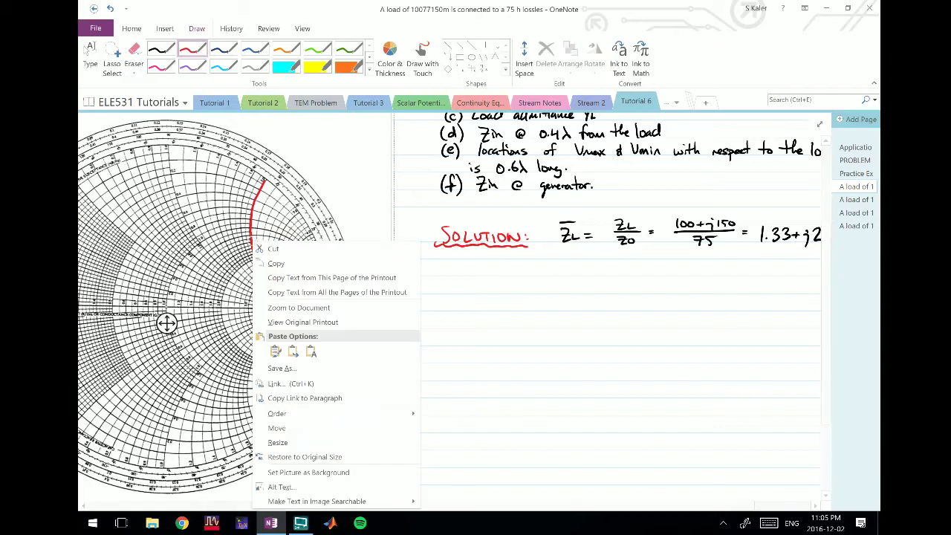
left_click(134, 56)
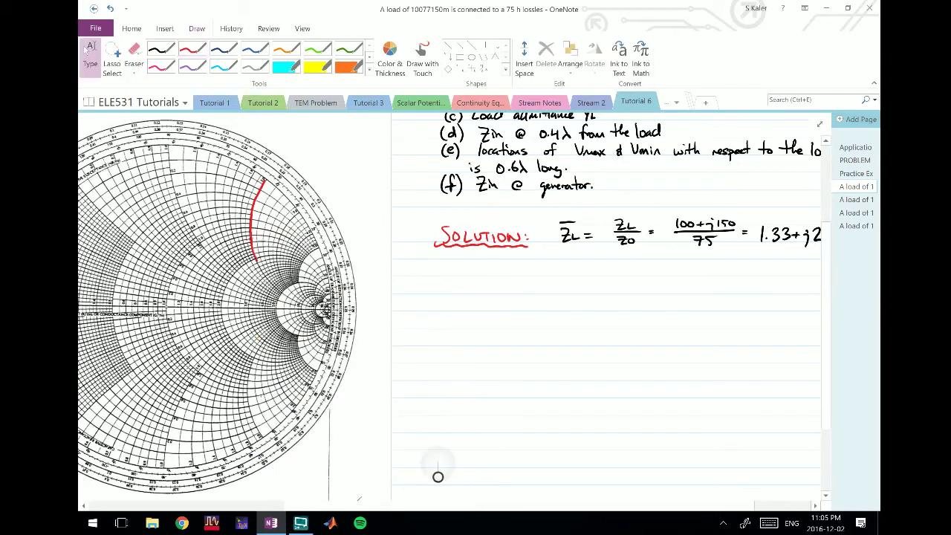
left_click_drag(278, 204, 271, 206)
Label the red load point on the Smith chart as Z̄L in red ink.
left_click(192, 49)
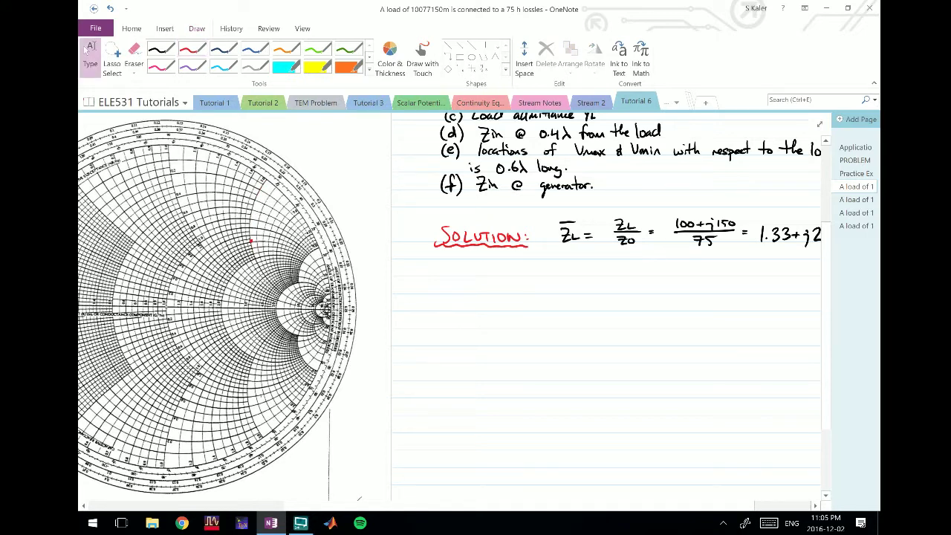
scroll(251, 240, "up", 2)
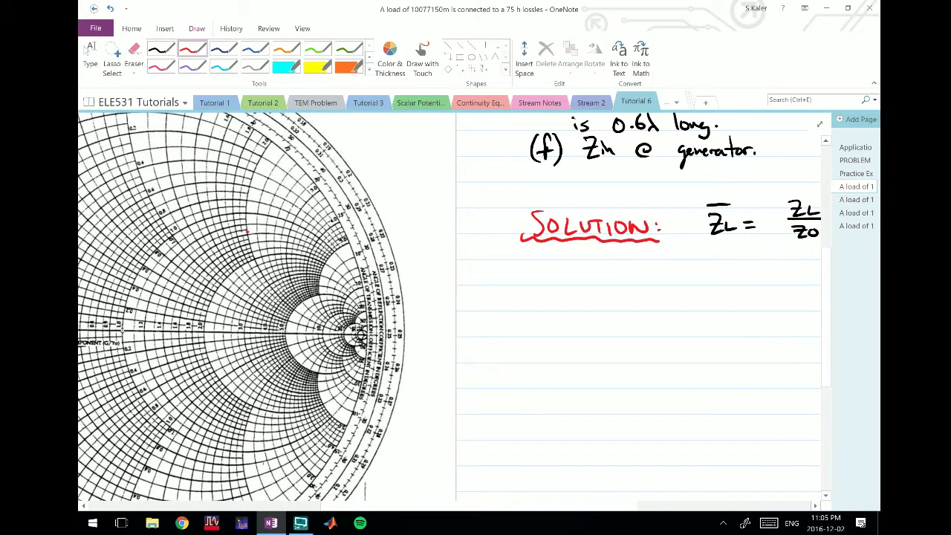
left_click_drag(267, 312, 329, 293)
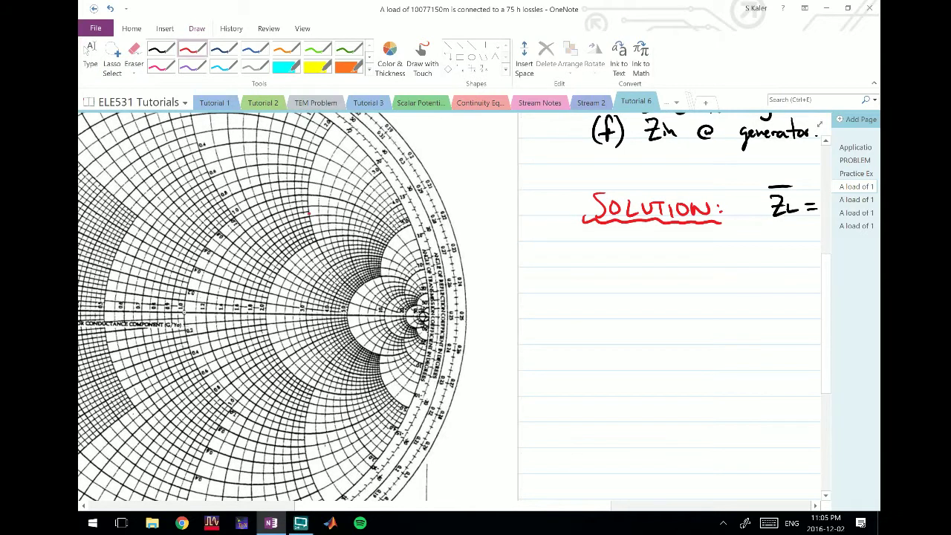
mouse_move(319, 205)
left_mouse_down()
mouse_move(321, 217)
mouse_move(339, 218)
mouse_move(332, 199)
left_mouse_up()
scroll(450, 306, "left", 1)
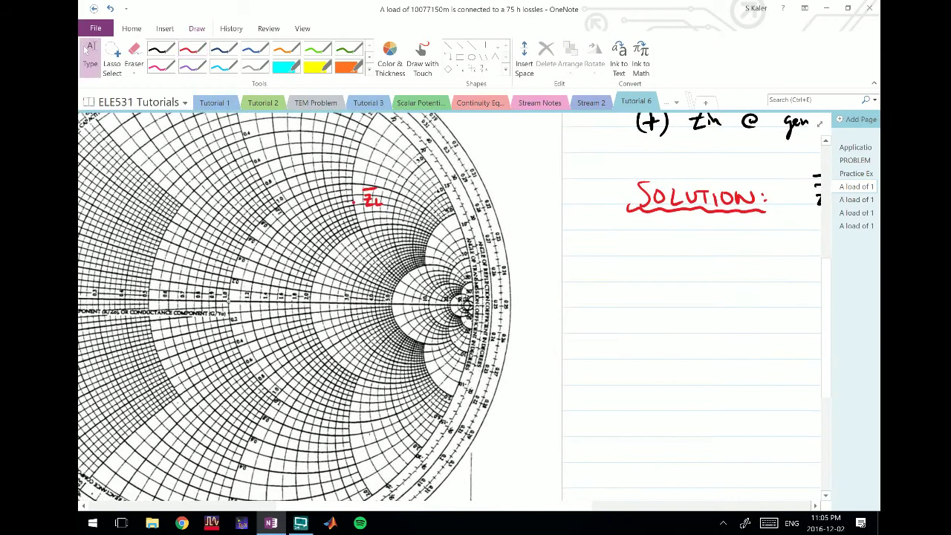
left_click_drag(666, 384, 616, 347)
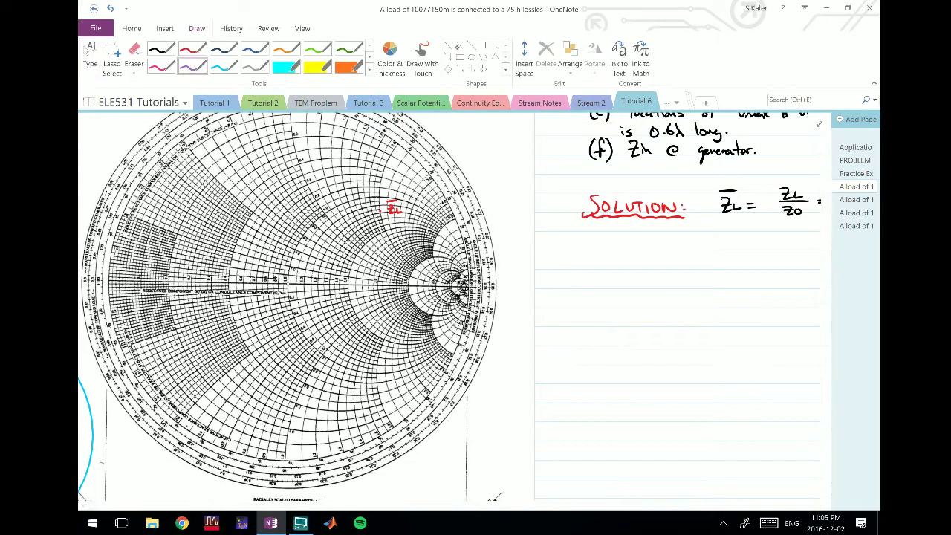
left_click(448, 46)
left_click_drag(288, 283, 365, 232)
left_click(192, 67)
key("ctrl+z")
Draw a straight purple line from the center of the Smith chart to the Z̄L point.
left_click(449, 46)
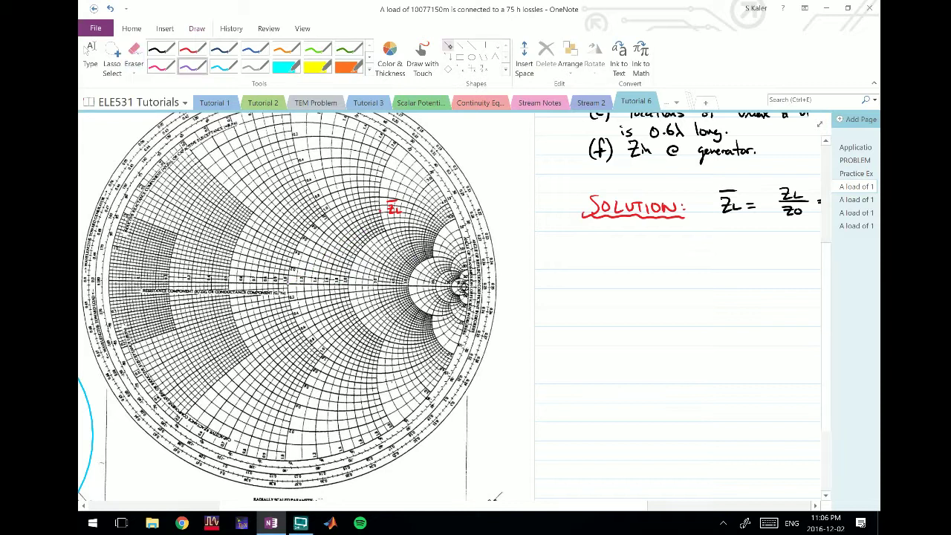
left_click(192, 67)
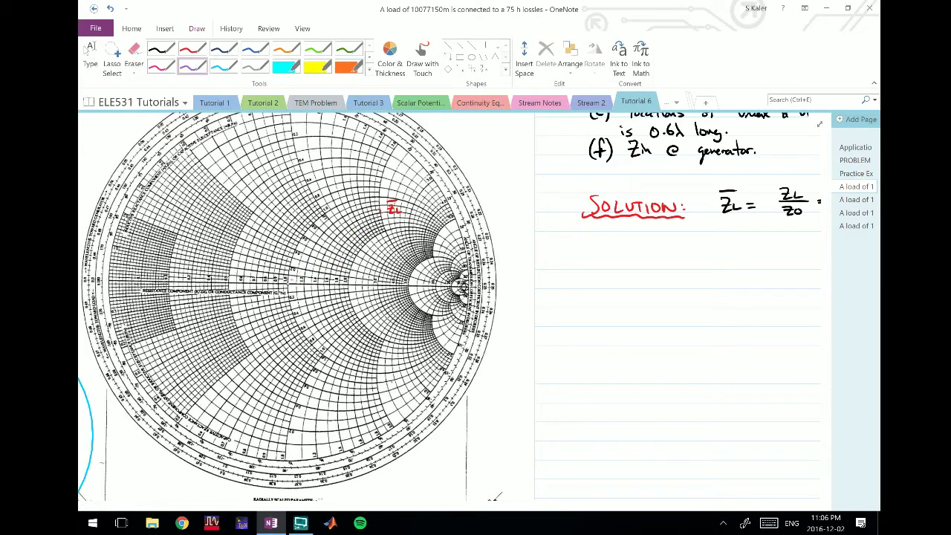
left_click(449, 46)
left_click(192, 67)
left_click(449, 46)
left_click_drag(288, 284, 380, 211)
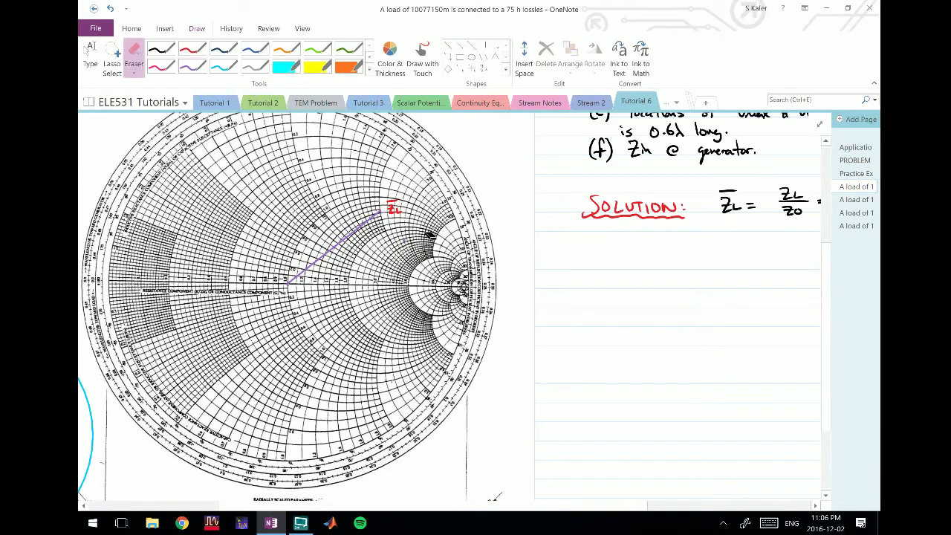
Move the blue circle from beside the Smith chart onto the chart, around its center.
scroll(428, 239, "down", 2)
scroll(428, 297, "down", 1)
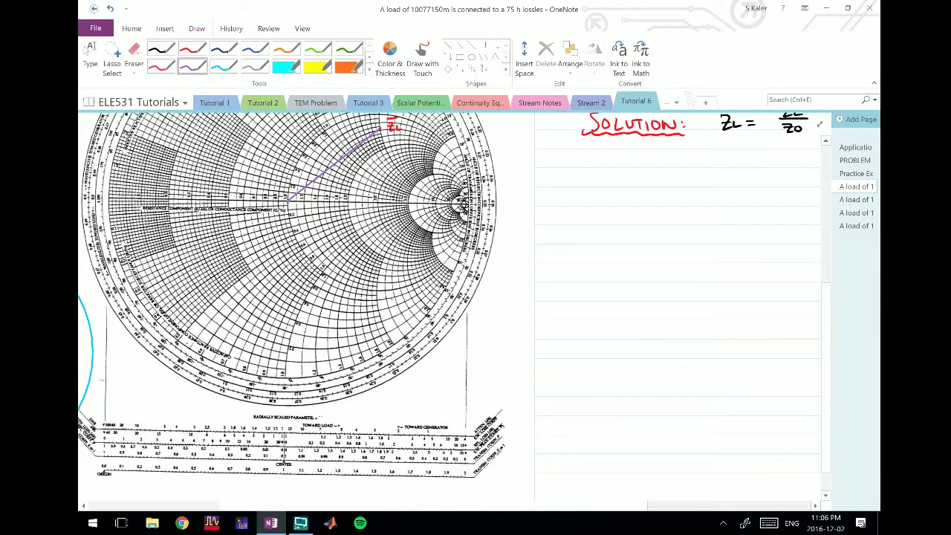
scroll(450, 305, "up", 1)
scroll(450, 305, "left", 3)
scroll(446, 305, "right", 2)
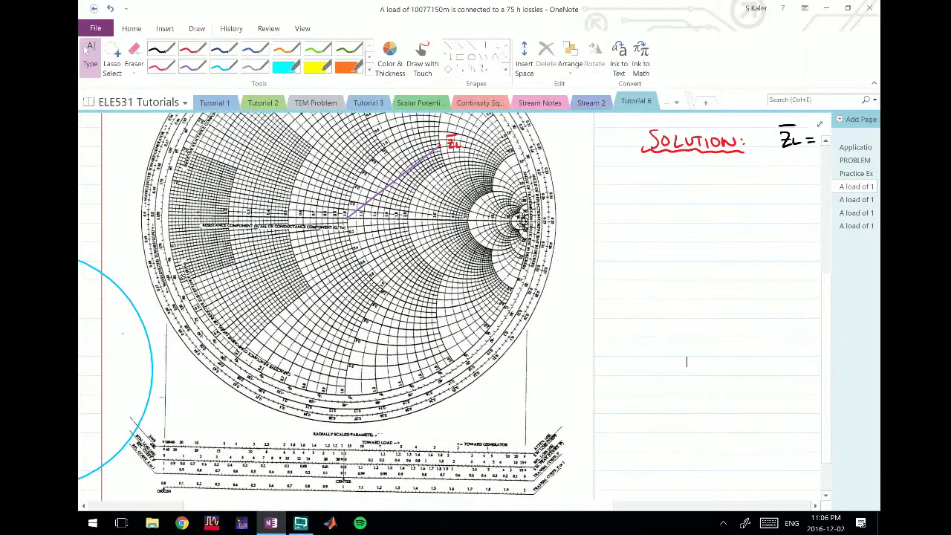
scroll(449, 305, "left", 4)
left_click_drag(188, 334, 508, 189)
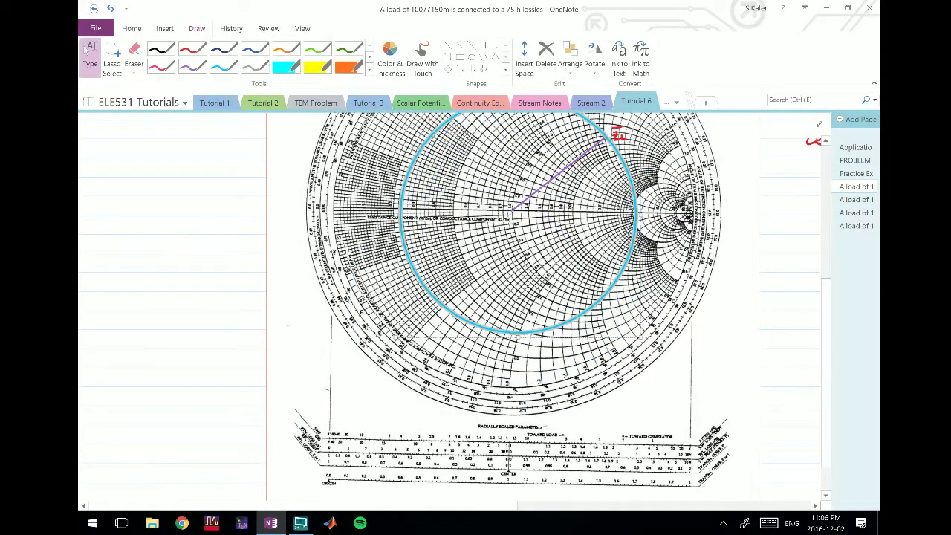
Nudge the blue circle until it is centered on the Smith chart's center and passes through the Z̄L point.
scroll(508, 189, "up", 2)
scroll(508, 189, "right", 4)
scroll(446, 304, "right", 1)
left_click(329, 273)
left_click(433, 328)
left_click_drag(350, 262, 353, 260)
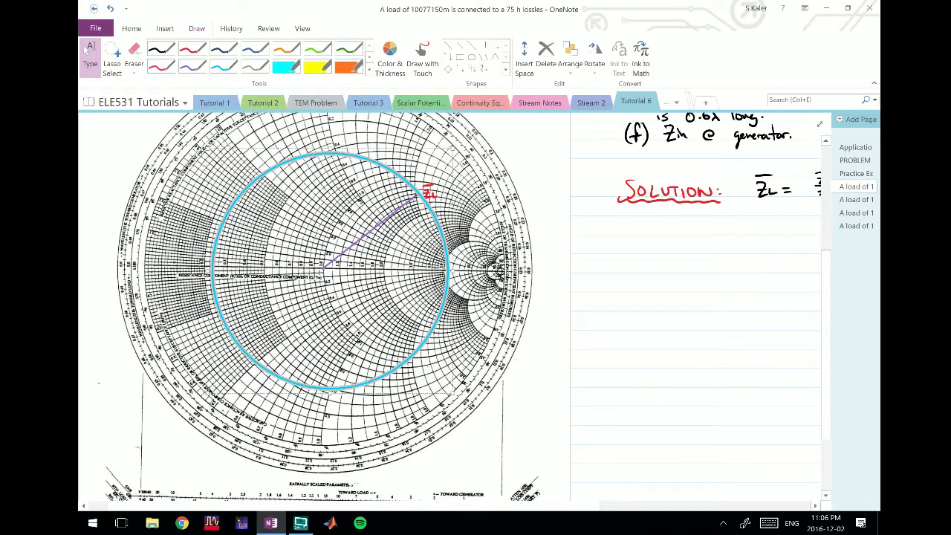
key("Escape")
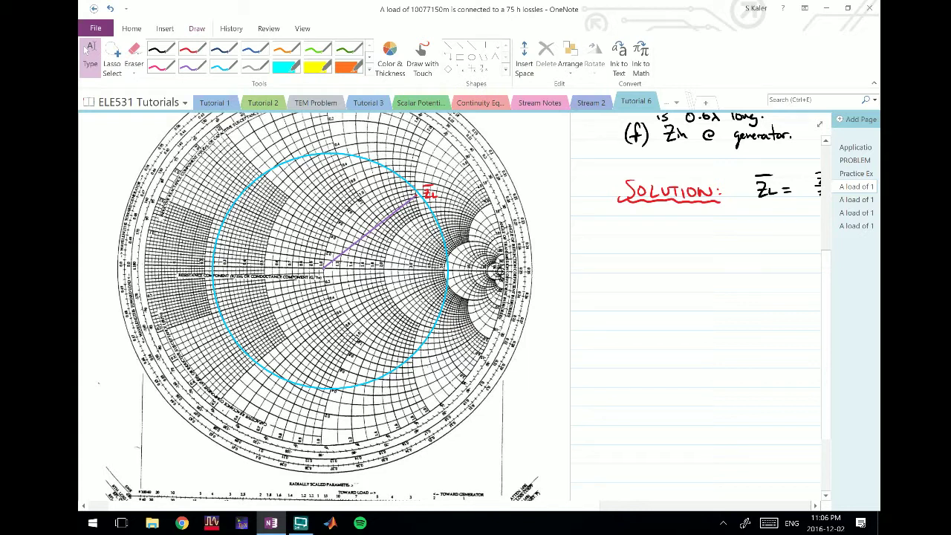
left_click(431, 328)
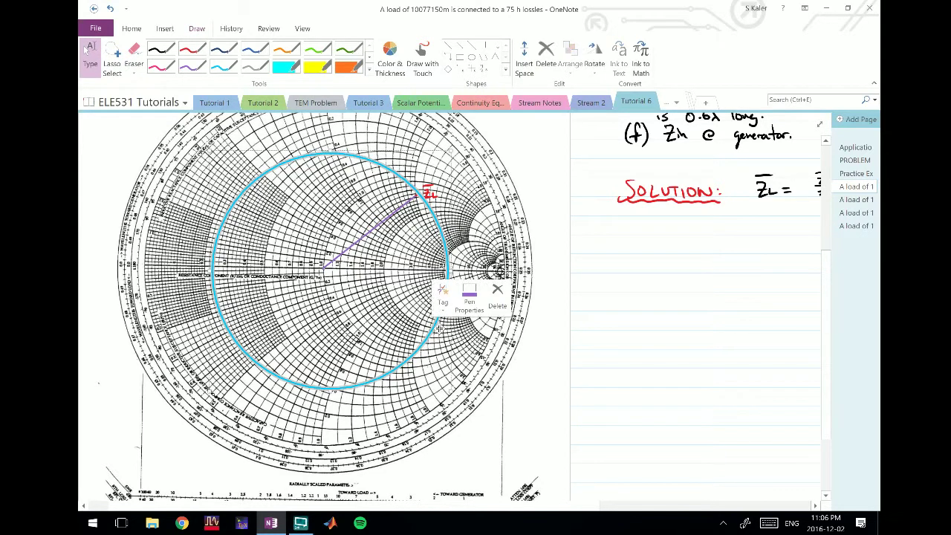
left_click(86, 49)
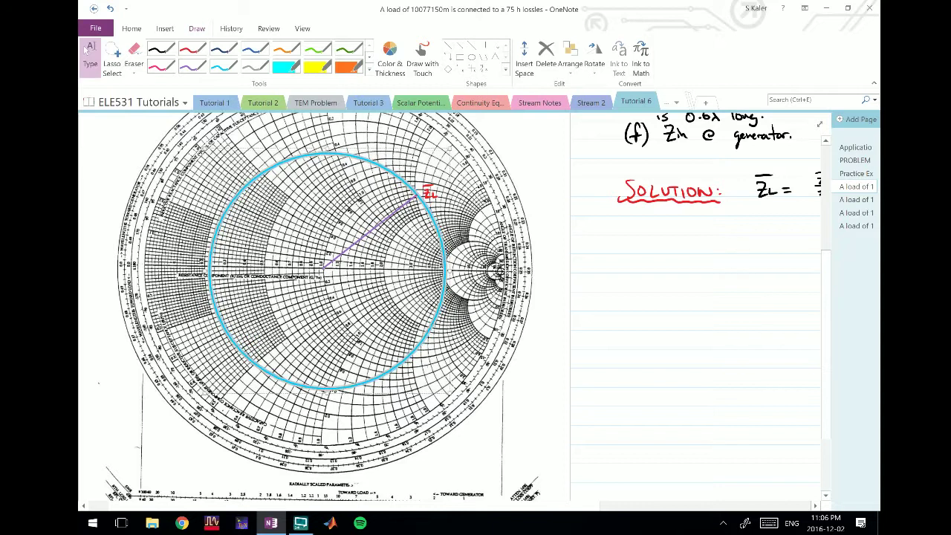
left_click(85, 48)
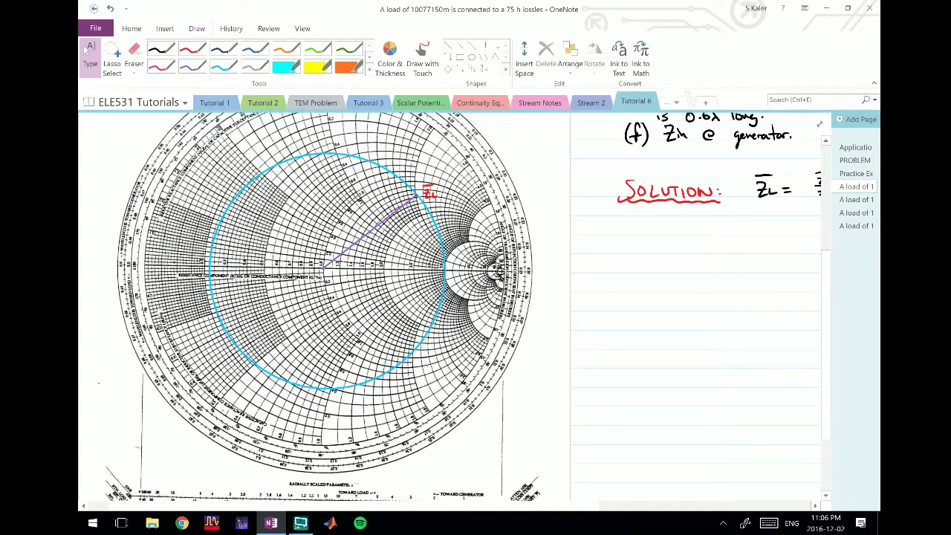
left_click(413, 353)
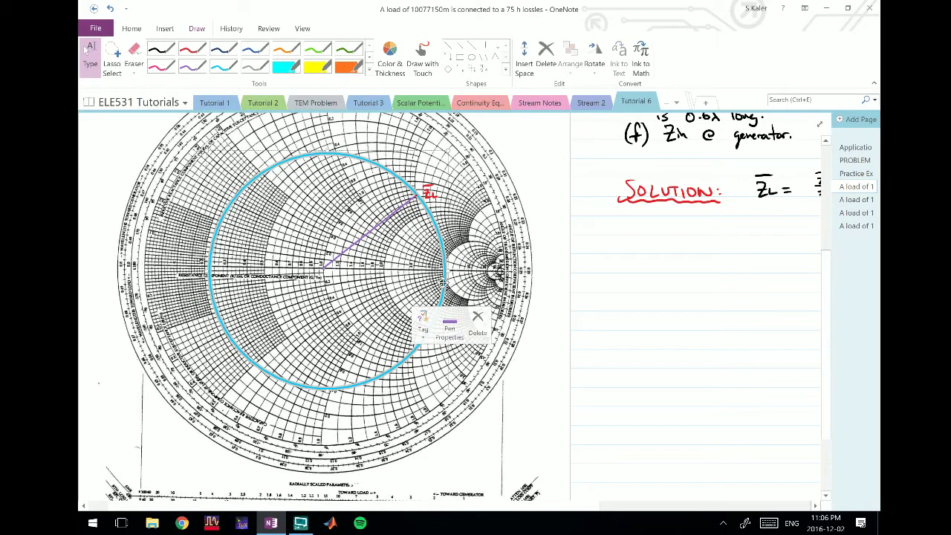
left_click_drag(444, 282, 437, 282)
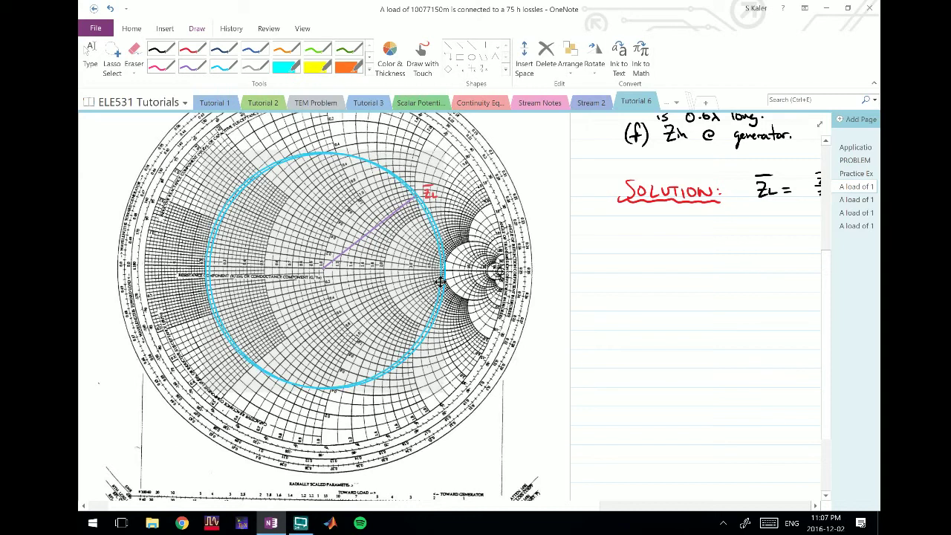
left_click(85, 49)
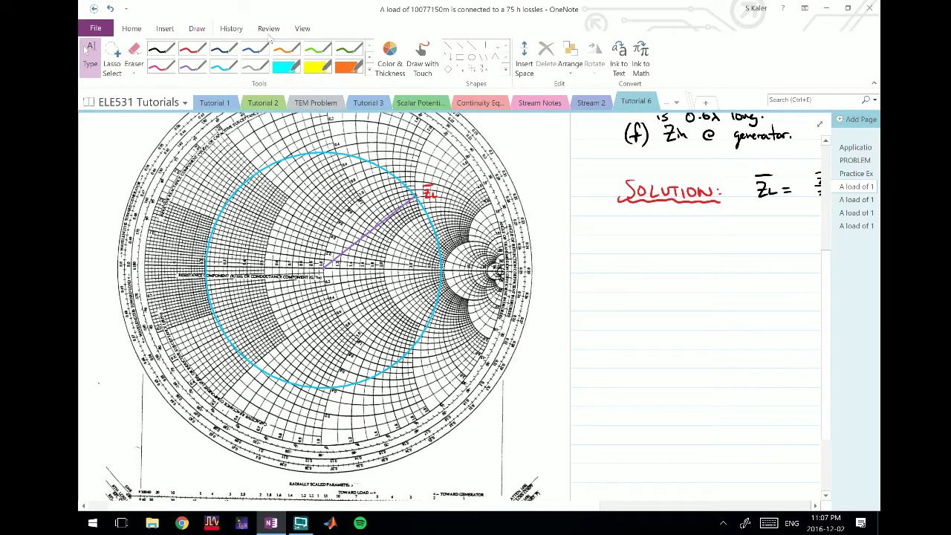
Write part (a) in black below the solution heading as Γ = |Γ|∠θr.
left_click(192, 49)
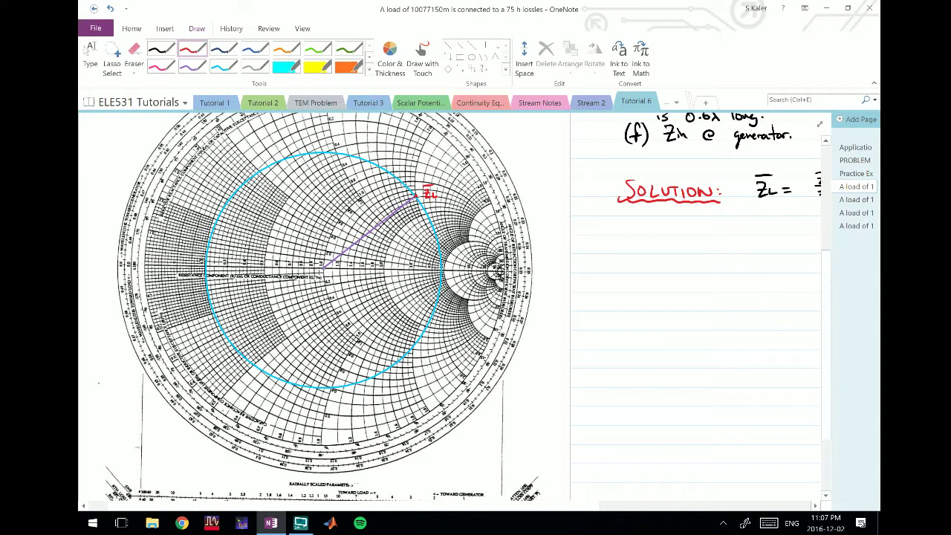
left_click(160, 49)
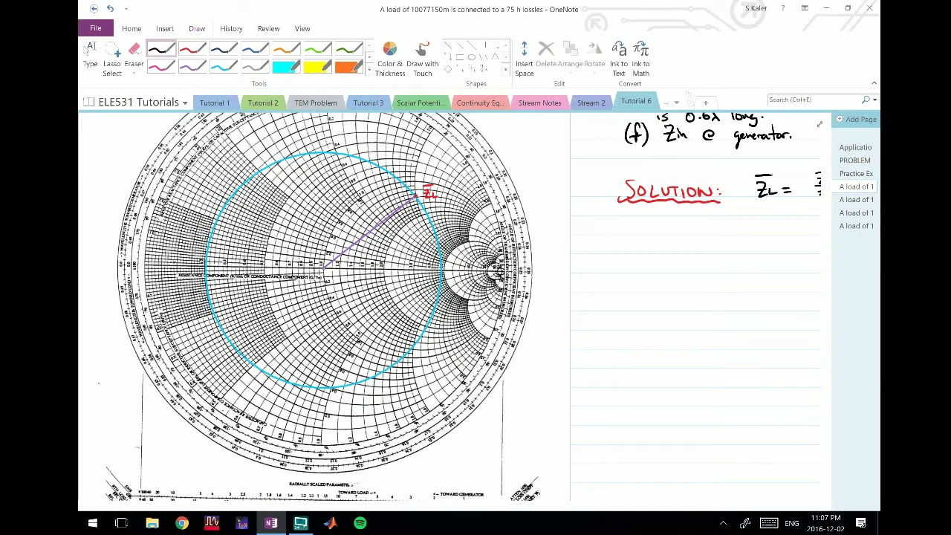
scroll(471, 358, "right", 5)
scroll(319, 386, "up", 2)
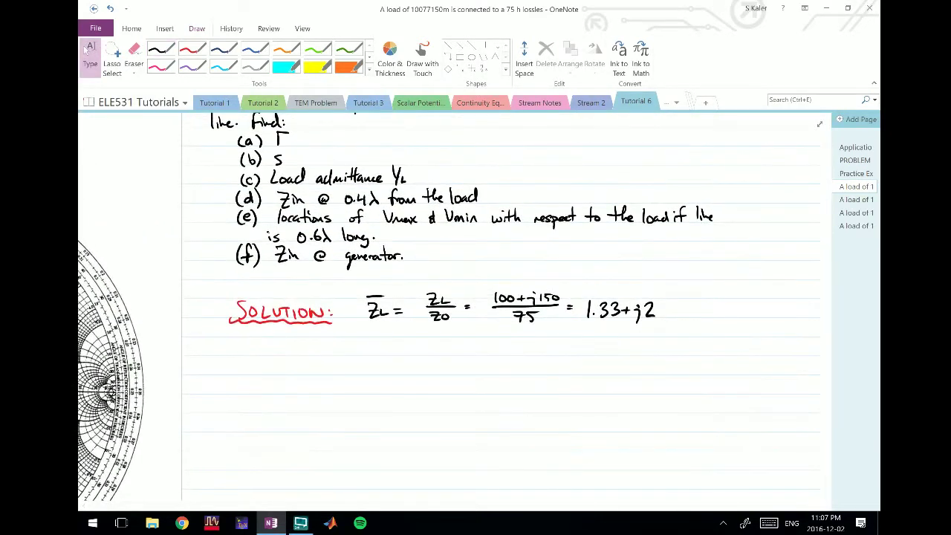
scroll(455, 306, "up", 1)
scroll(454, 306, "down", 3)
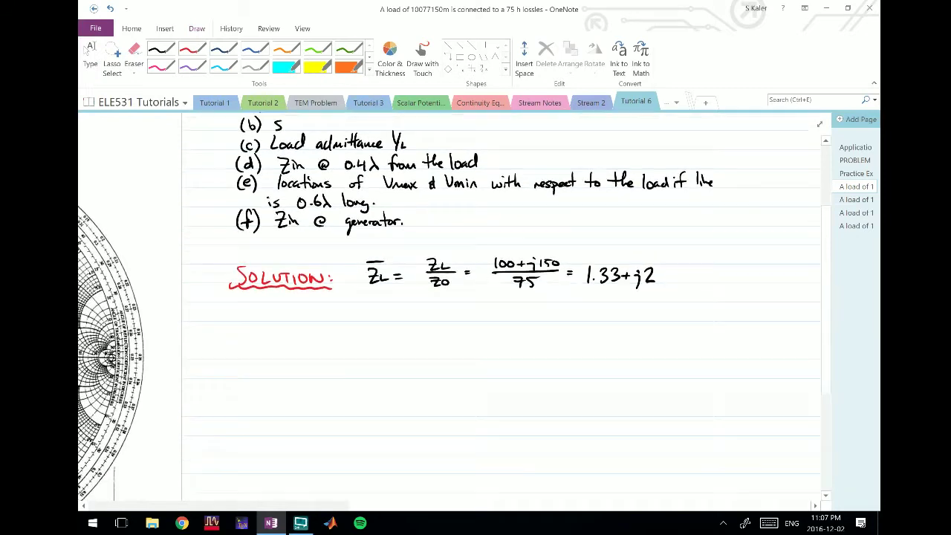
left_click(160, 50)
left_click_drag(275, 253, 264, 265)
mouse_move(282, 249)
left_mouse_down()
mouse_move(284, 265)
mouse_move(315, 261)
mouse_move(325, 248)
mouse_move(316, 262)
mouse_move(350, 265)
left_mouse_up()
mouse_move(356, 251)
left_mouse_down()
mouse_move(355, 262)
mouse_move(365, 249)
left_mouse_up()
mouse_move(371, 245)
left_mouse_down()
mouse_move(371, 262)
mouse_move(412, 264)
mouse_move(406, 255)
left_mouse_up()
left_click_drag(409, 253, 410, 260)
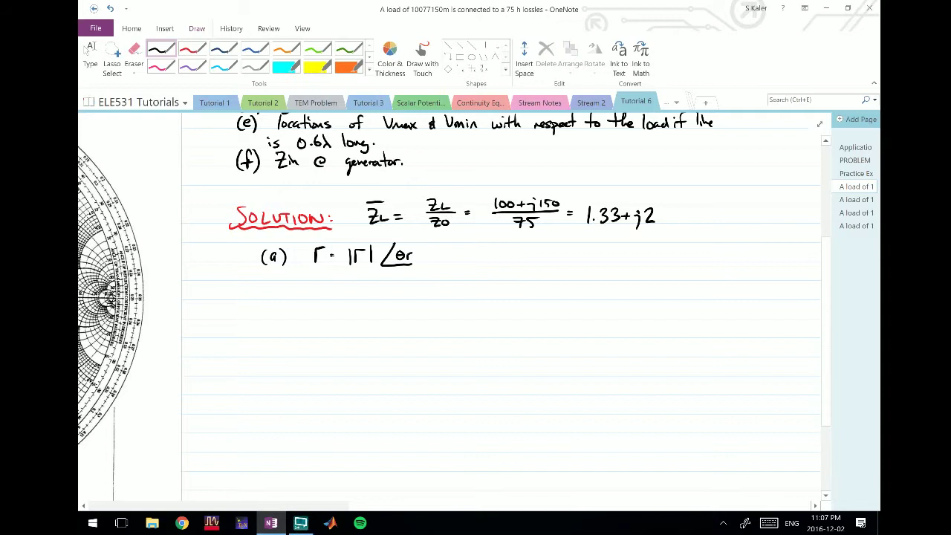
scroll(449, 308, "left", 3)
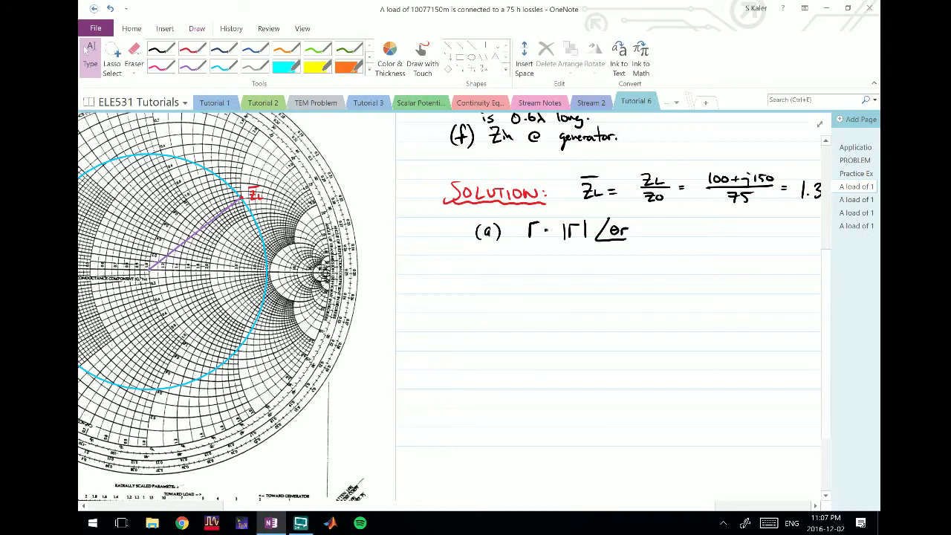
Read the reflection coefficient's magnitude from the scales below the Smith chart and write ↳ |Γ| = 0.65 in black under part (a).
scroll(446, 305, "down", 3)
scroll(445, 304, "left", 4)
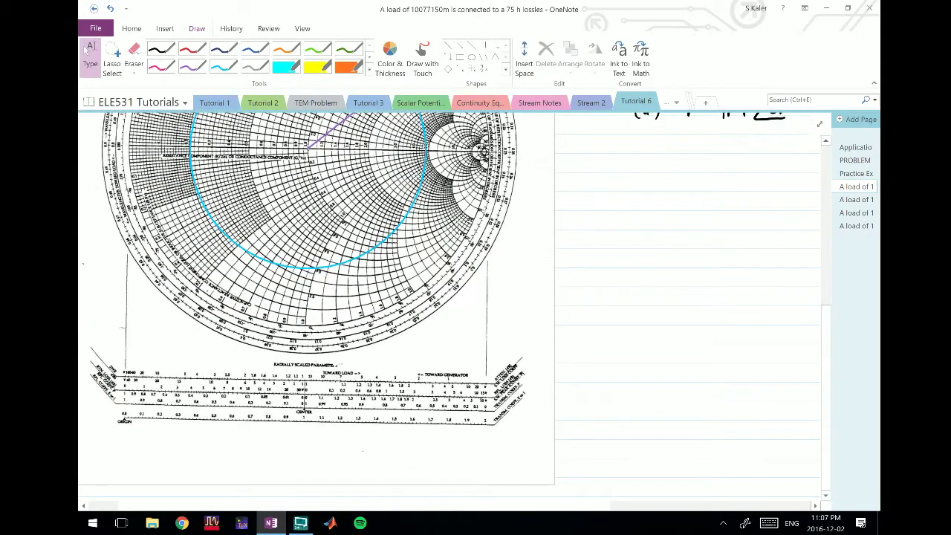
scroll(446, 304, "right", 6)
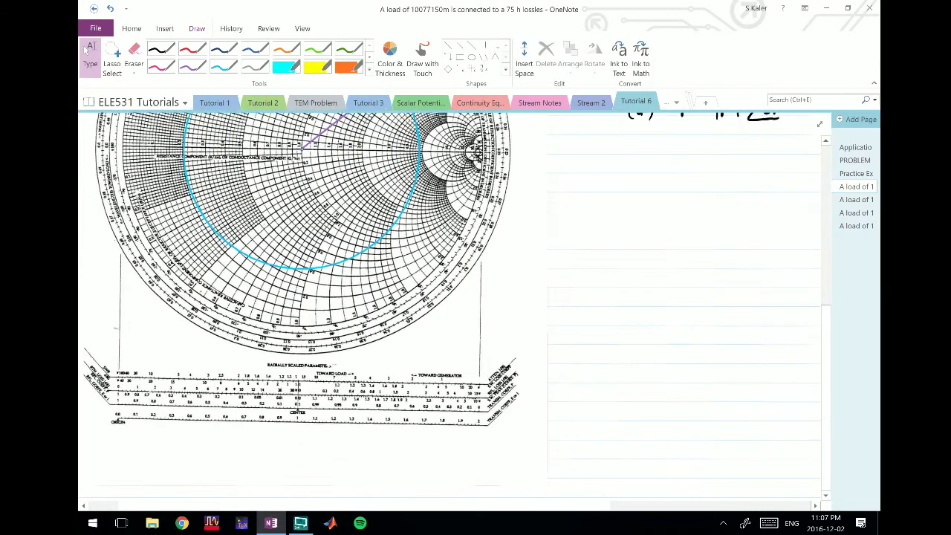
scroll(446, 305, "up", 2)
left_click_drag(430, 215, 459, 226)
mouse_move(466, 214)
left_mouse_down()
mouse_move(466, 226)
mouse_move(476, 213)
left_mouse_up()
mouse_move(480, 210)
left_mouse_down()
mouse_move(480, 226)
mouse_move(496, 215)
left_mouse_up()
left_click_drag(489, 221, 495, 221)
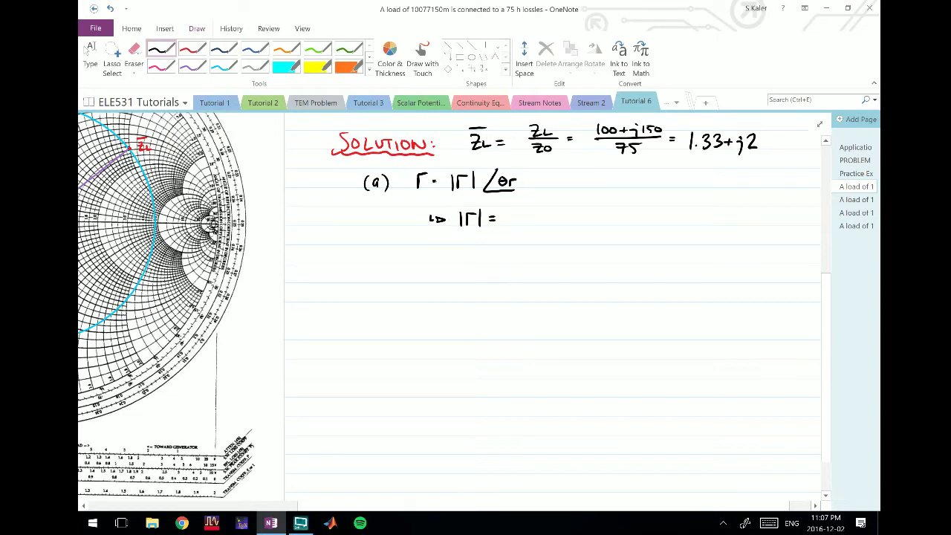
left_click_drag(517, 212, 543, 225)
left_click_drag(544, 210, 554, 209)
Draw a straight orange line from the Smith chart's center through Z̄L past the outer scales, and mark its angle θr with an arrow.
scroll(455, 312, "left", 3)
scroll(455, 312, "up", 1)
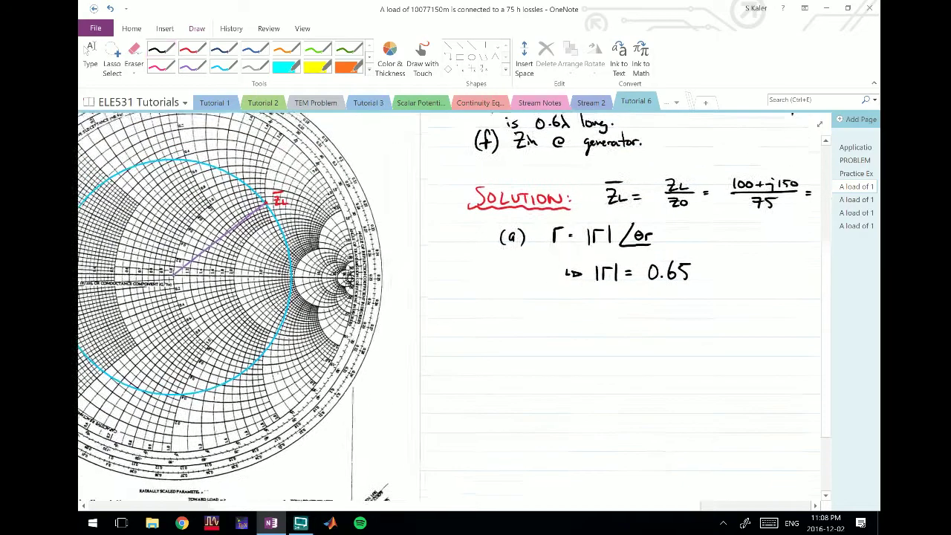
left_click(447, 46)
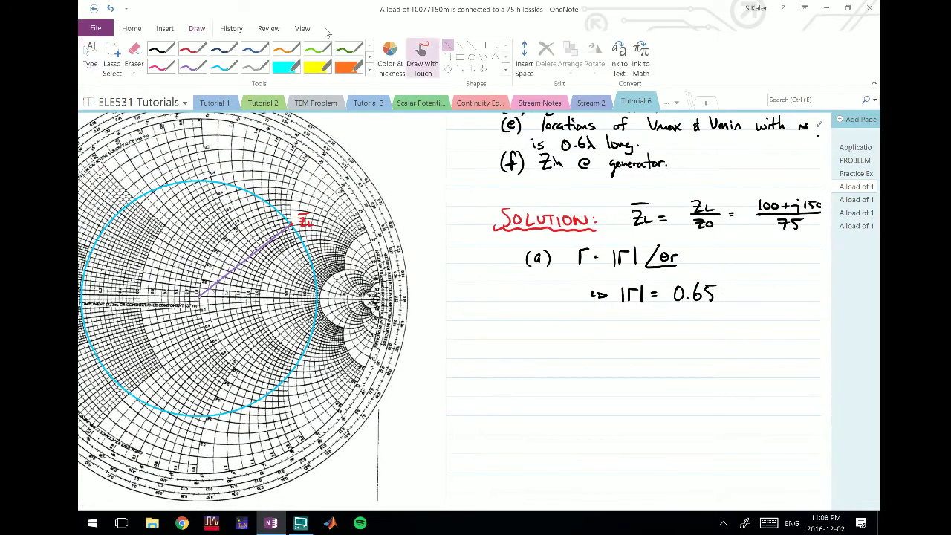
left_click(192, 67)
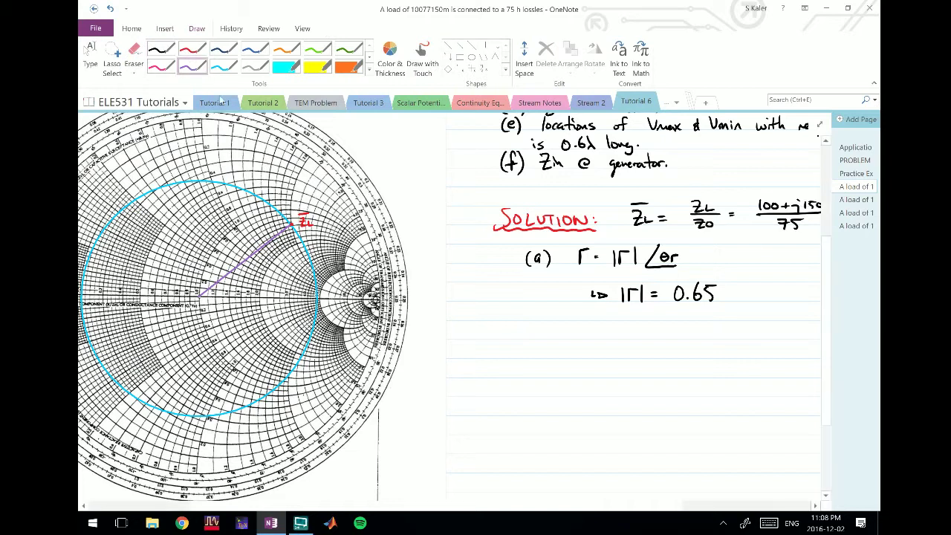
left_click(286, 49)
left_click(447, 46)
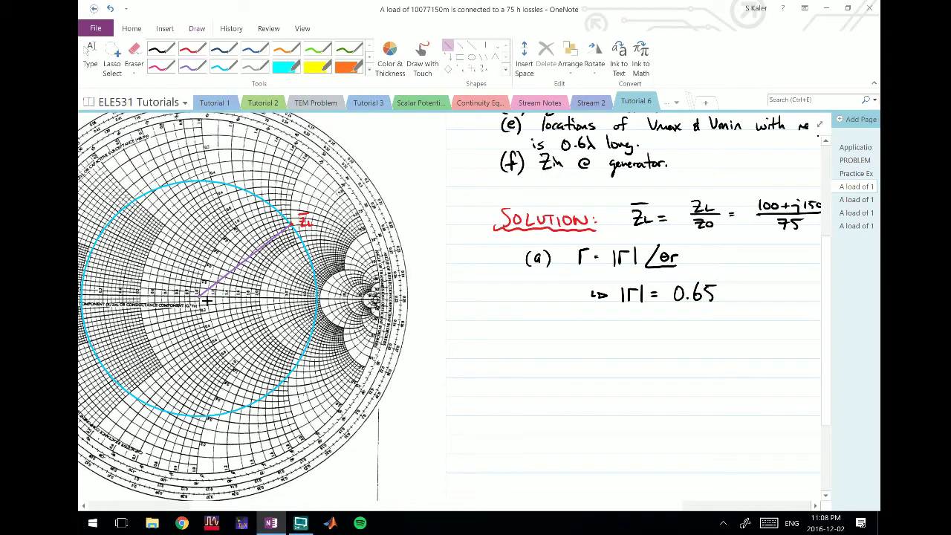
left_click_drag(199, 297, 406, 139)
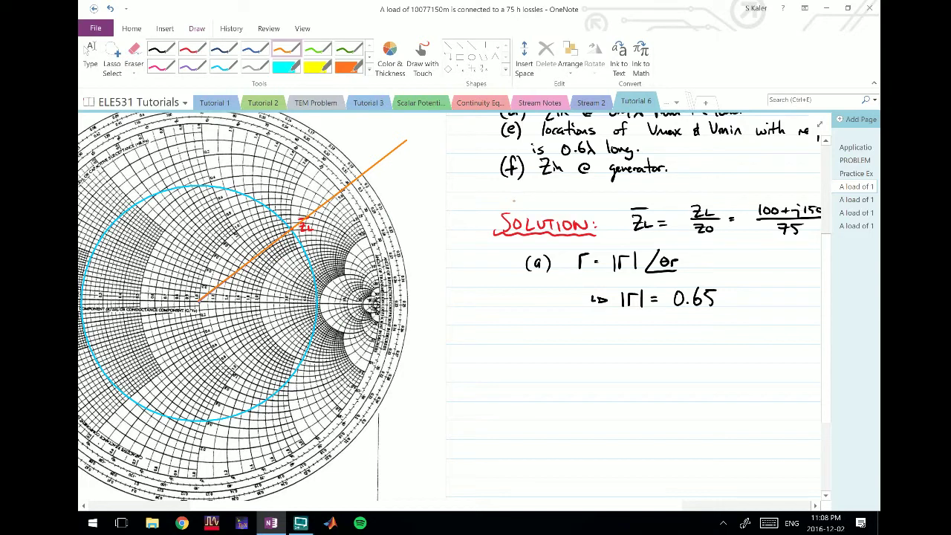
left_click_drag(513, 199, 406, 162)
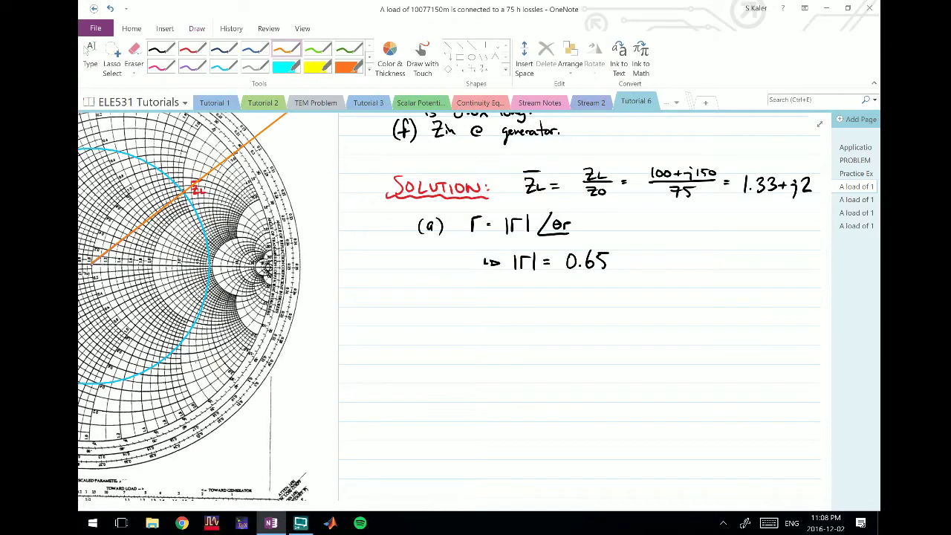
mouse_move(153, 228)
left_mouse_down()
mouse_move(159, 256)
mouse_move(184, 233)
left_mouse_up()
Write ↳ θr = 40° in black below the |Γ| line and add → Γ = beside the part (a) expression.
scroll(475, 297, "down", 1)
scroll(475, 297, "right", 1)
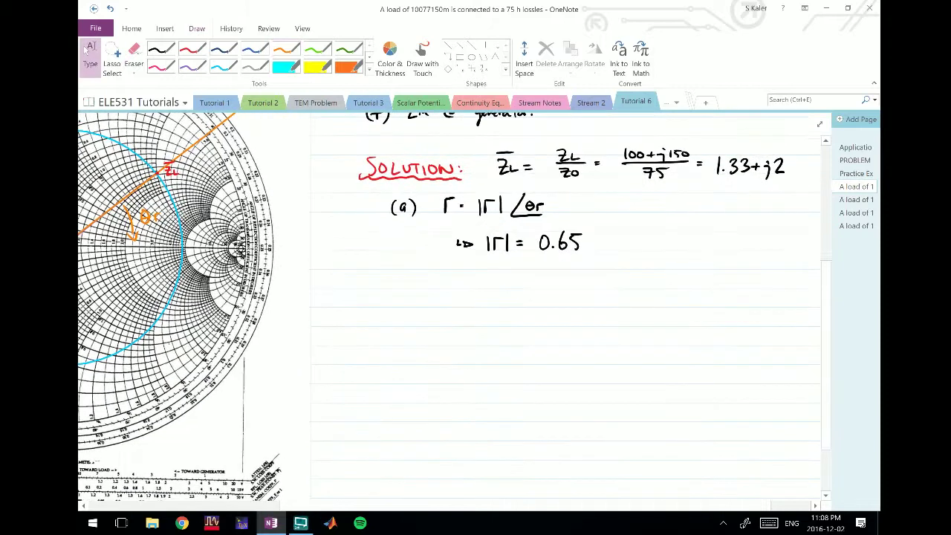
left_click(160, 49)
left_click_drag(458, 260, 546, 266)
mouse_move(542, 258)
left_mouse_down()
mouse_move(542, 272)
mouse_move(558, 258)
left_mouse_up()
left_click_drag(577, 205, 626, 197)
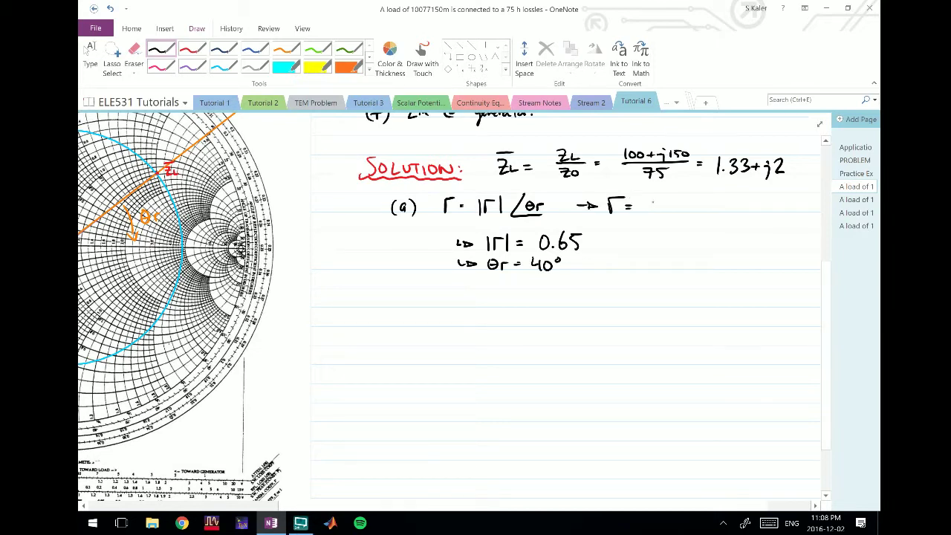